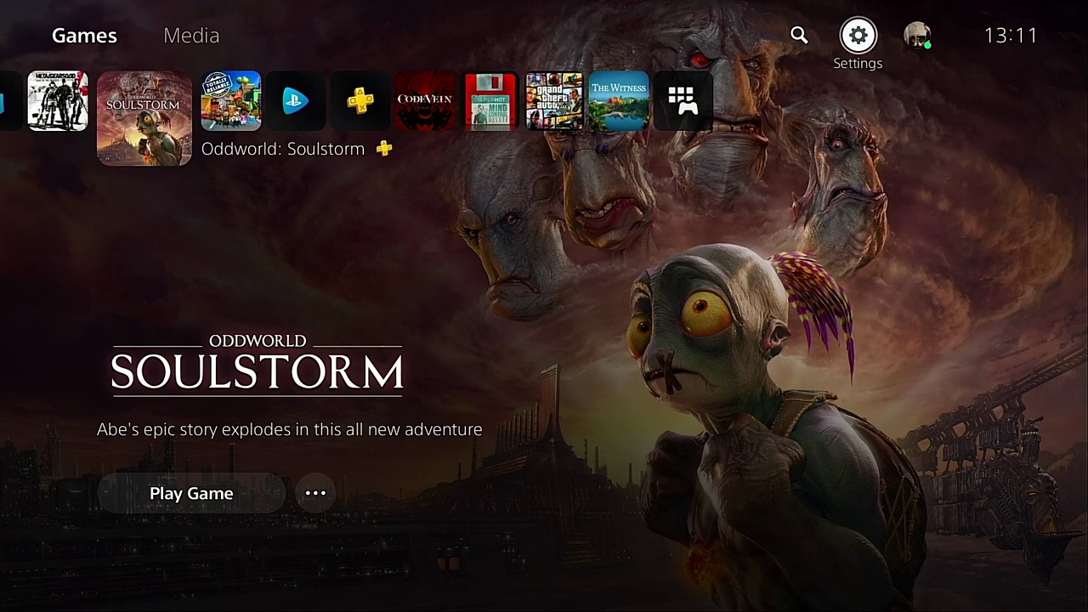
key(Down)
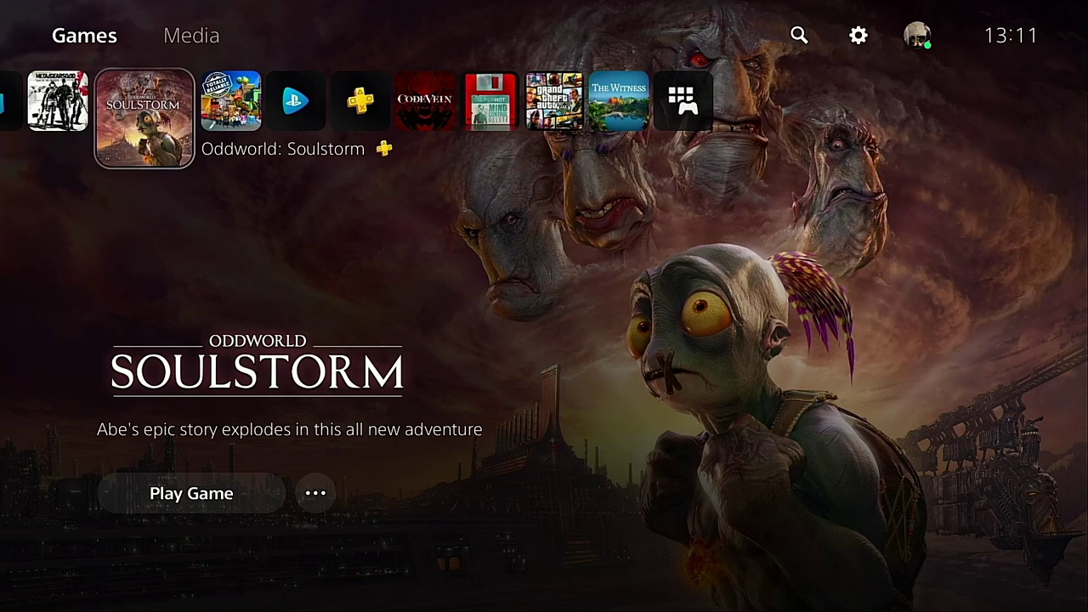
key(Menu)
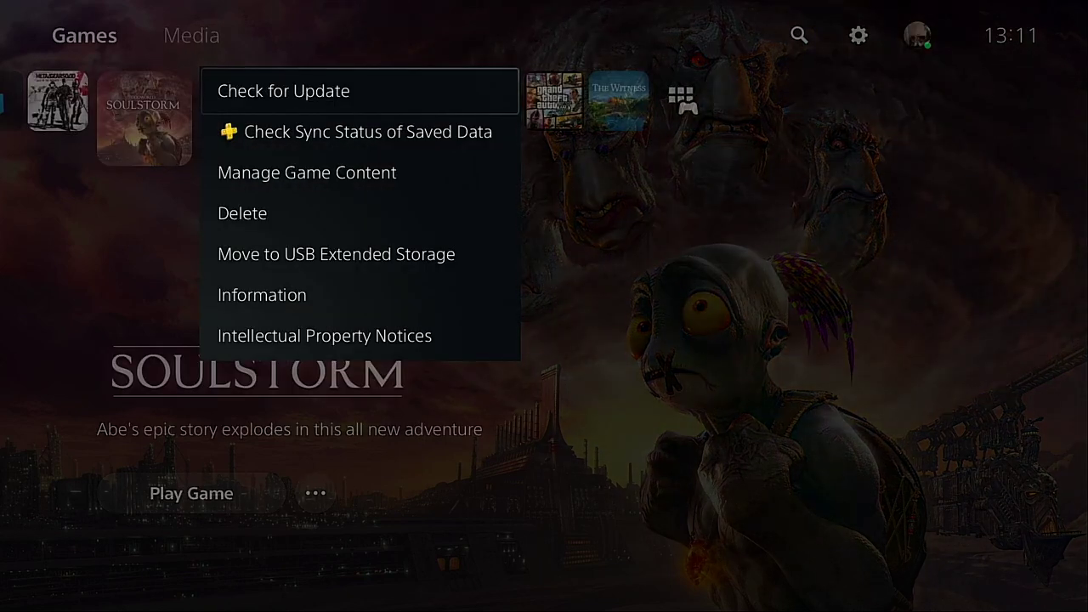
key(Down)
key(Down)
key(Down)
key(Down)
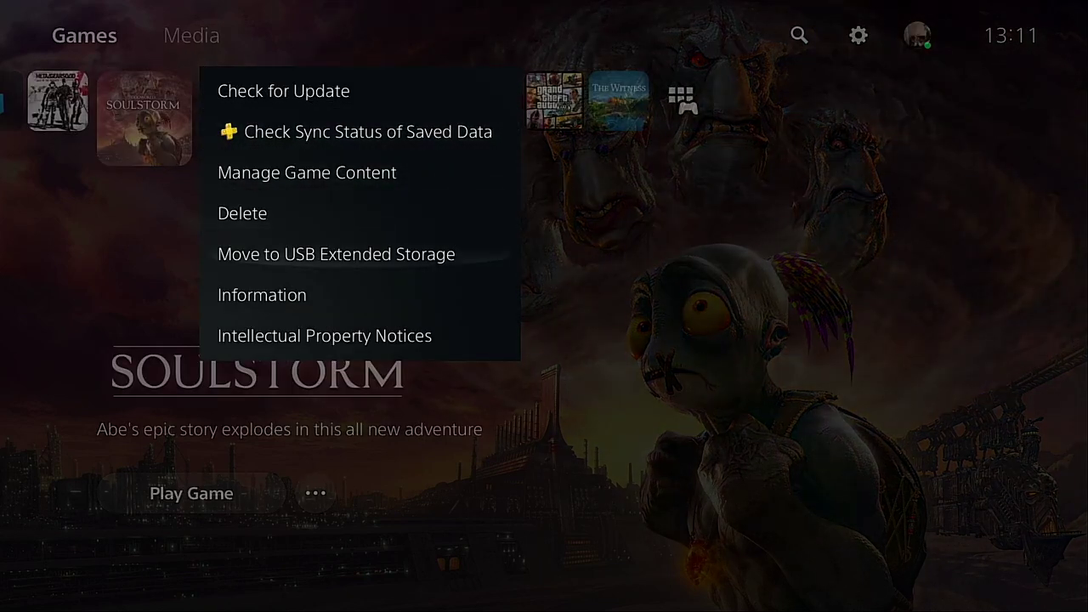
key(Return)
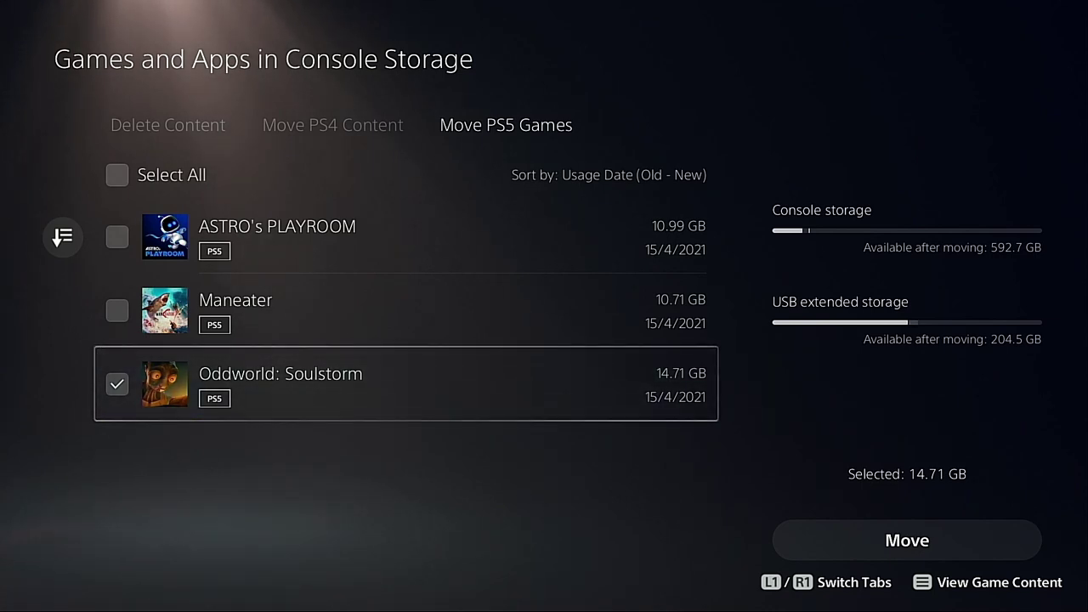
key(Up)
key(Up)
key(Up)
key(Up)
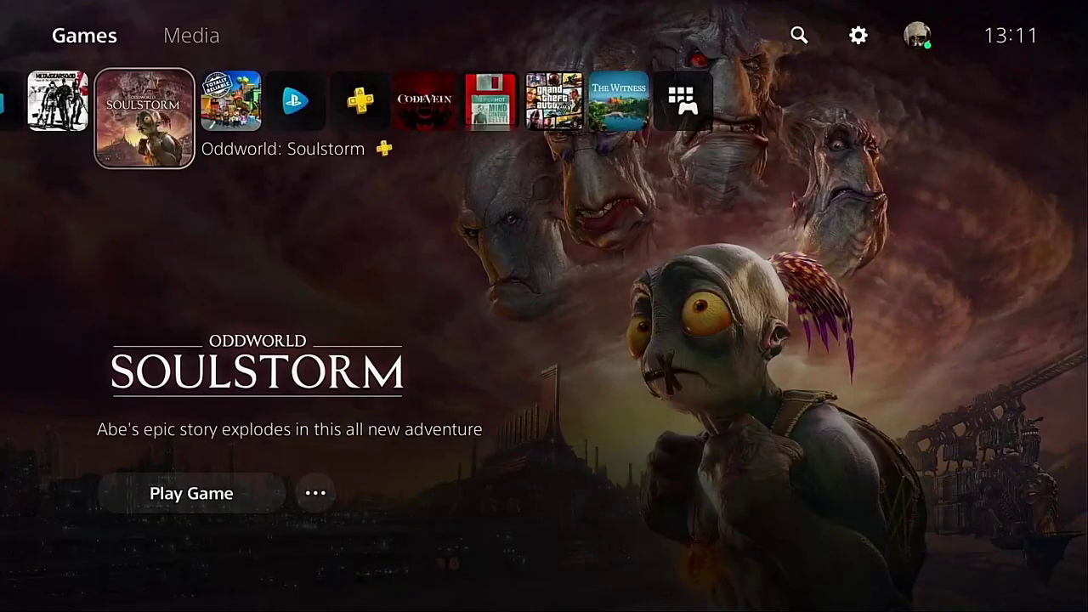
- Check the system software version in the system's Console Information and return to the home screen
key(Up)
key(Right)
key(Right)
key(Right)
key(Return)
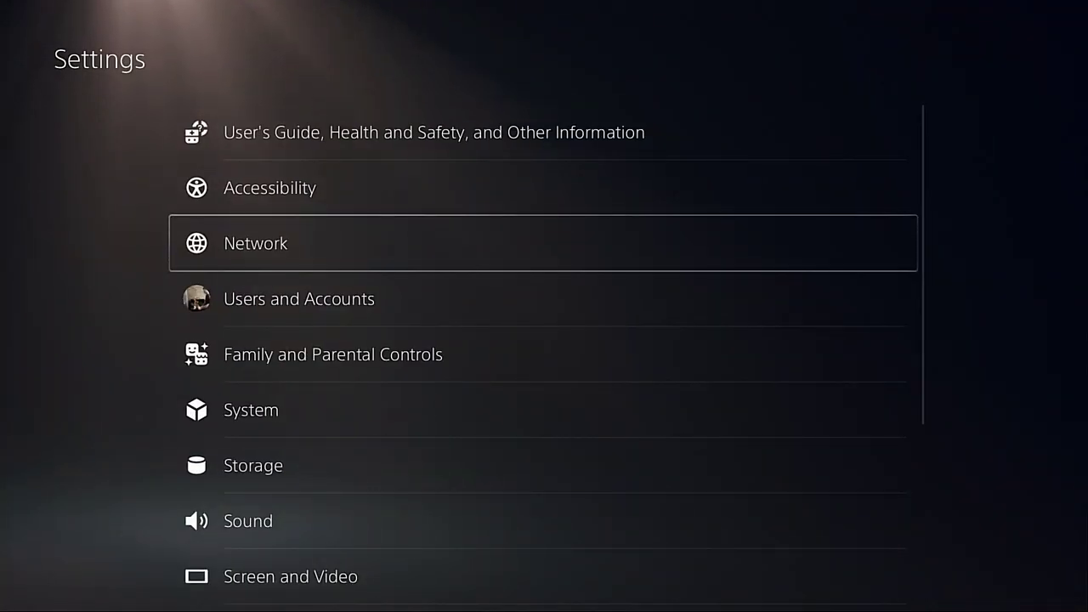
key(Down)
key(Down)
key(Down)
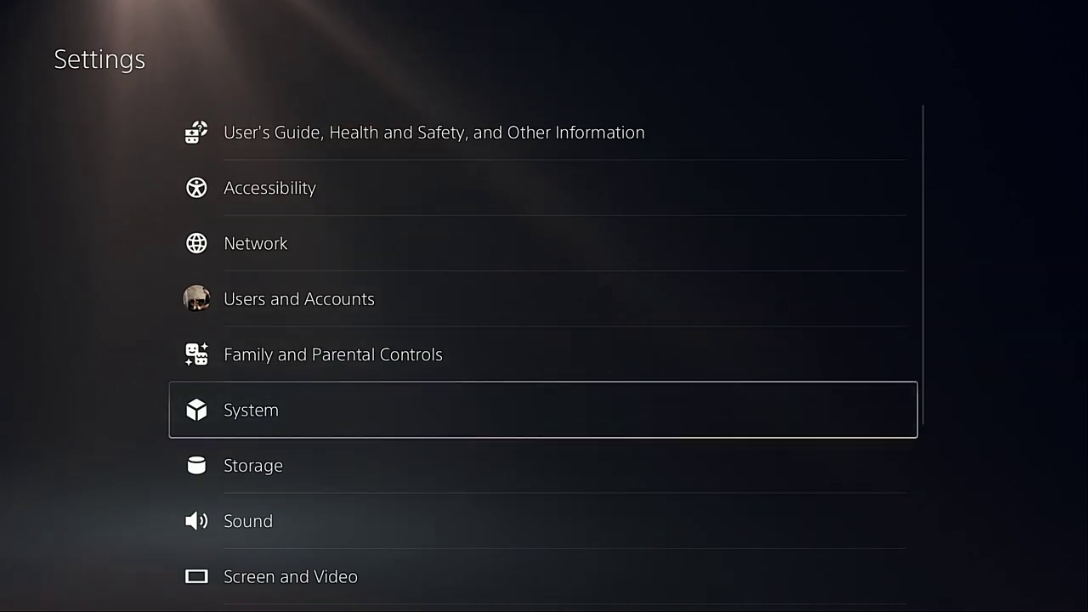
key(Return)
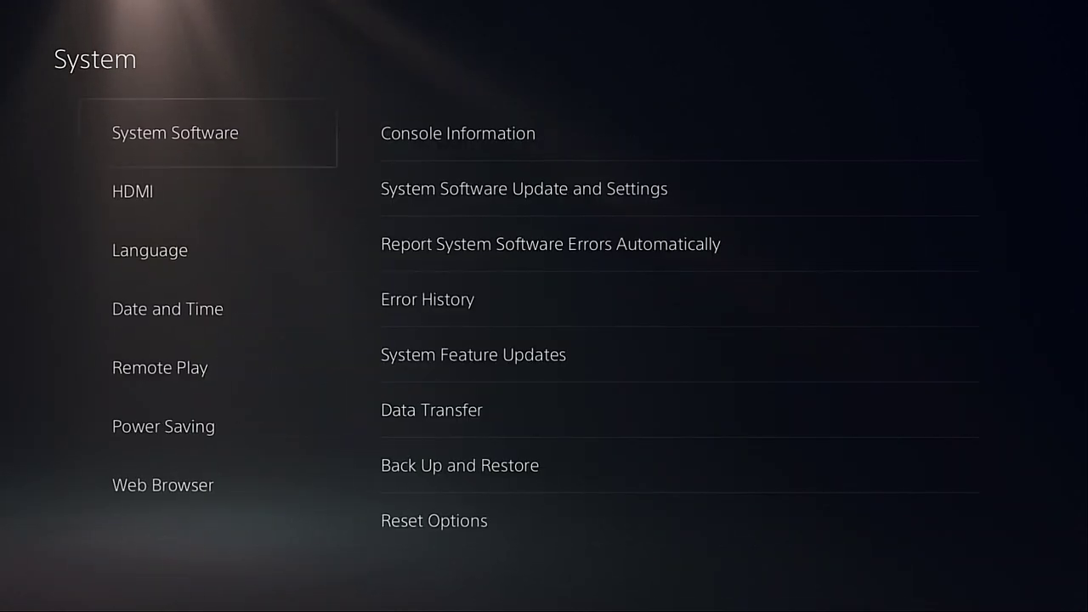
key(Right)
key(Return)
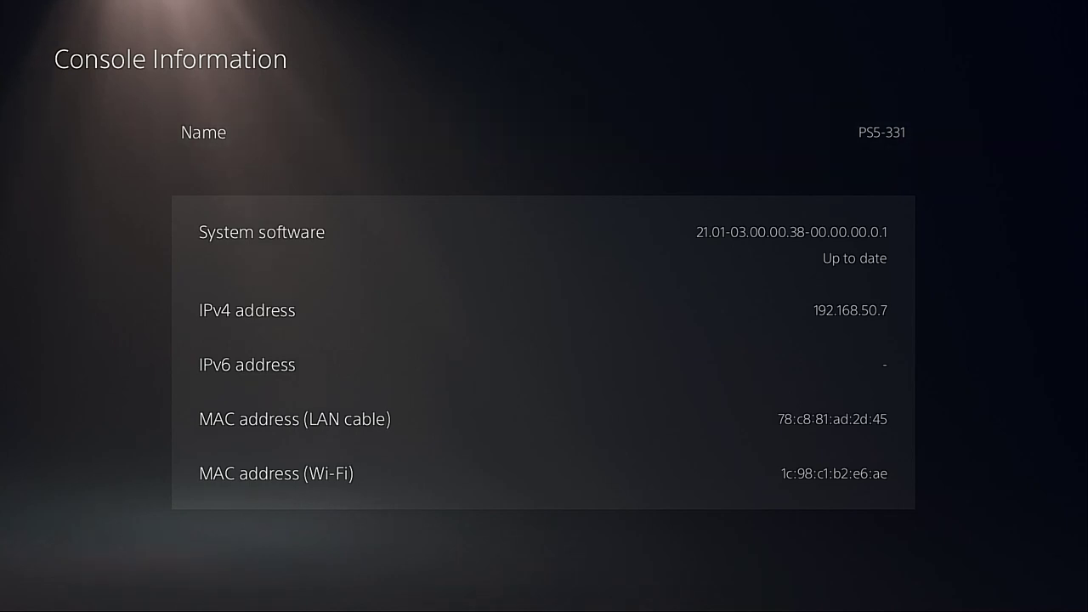
key(Escape)
key(Escape)
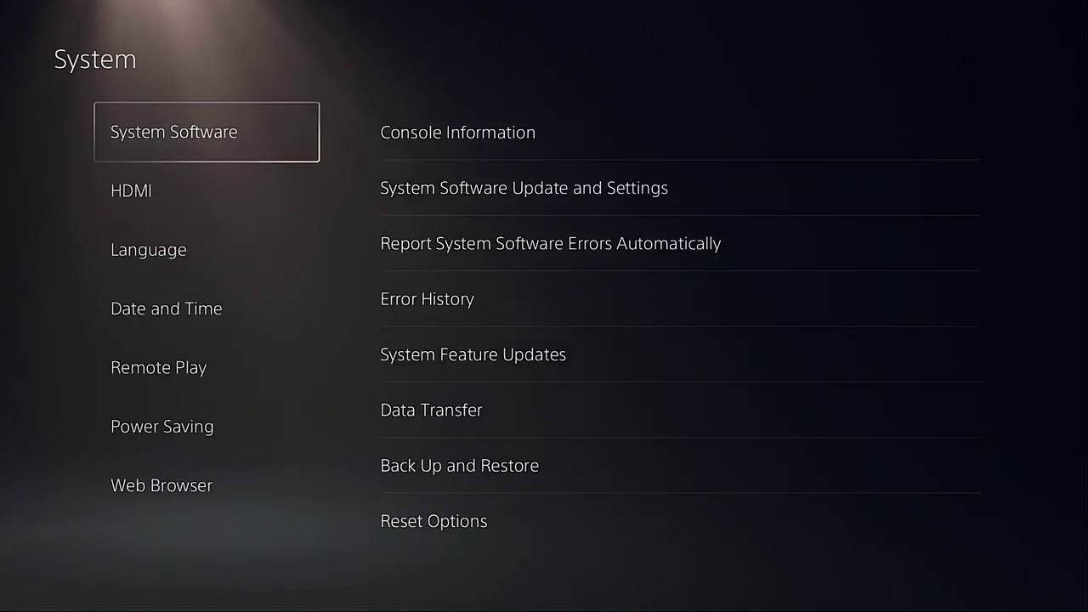
key(Escape)
key(Escape)
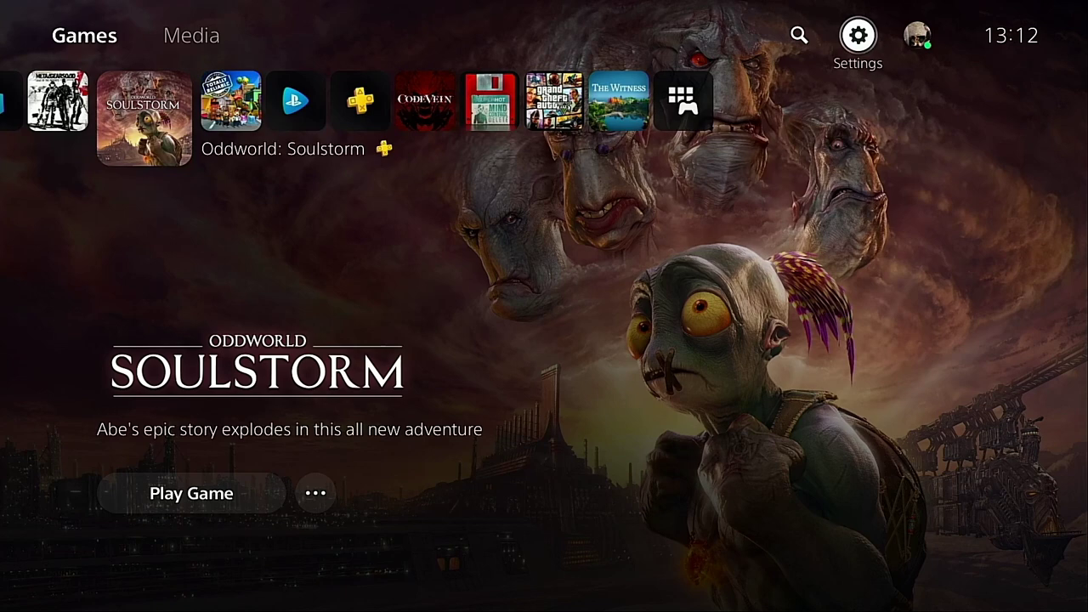
key(Right)
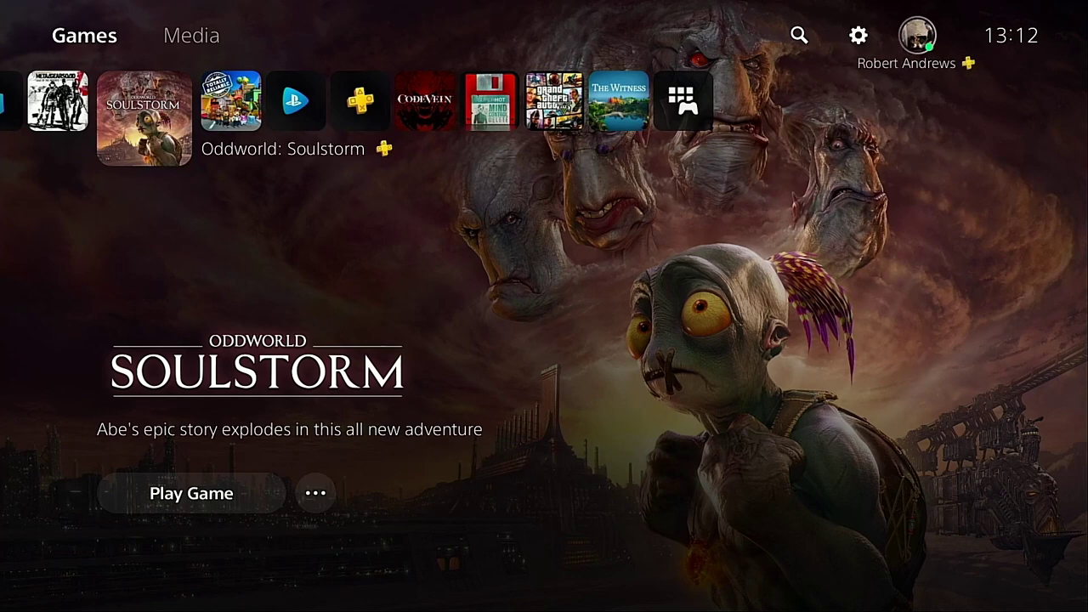
key(Left)
key(Down)
key(Left)
key(Right)
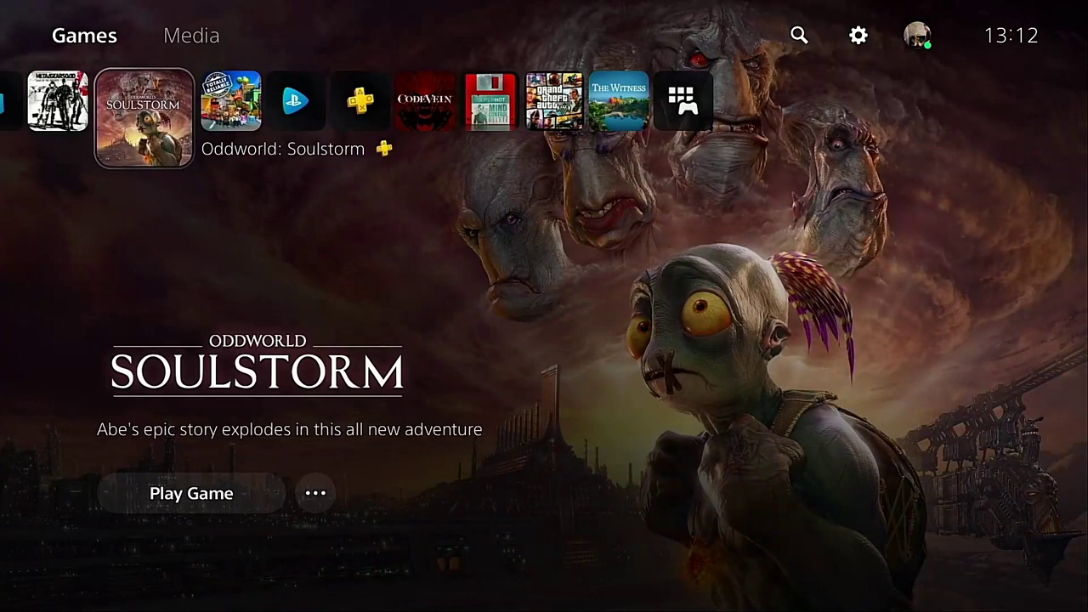
key(Right)
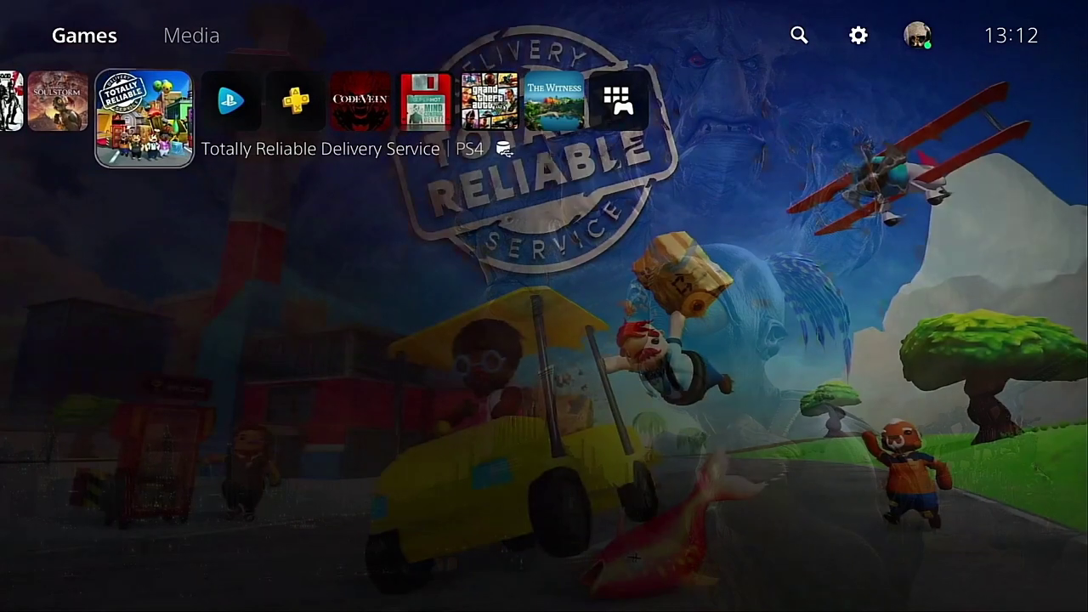
key(Left)
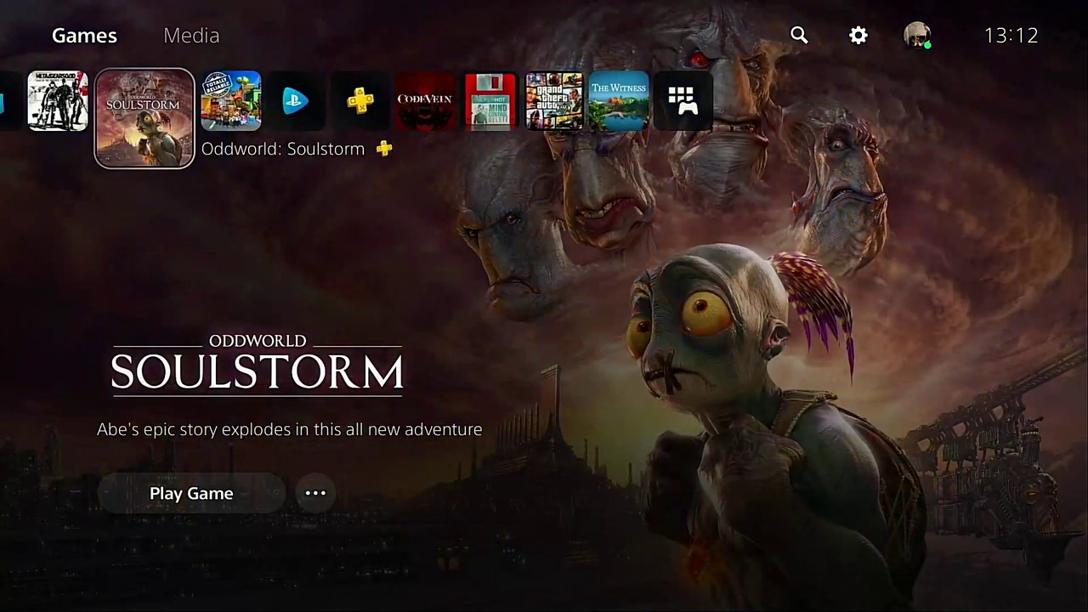
- Open the option to move Oddworld: Soulstorm from console storage to USB extended storage
key(Menu)
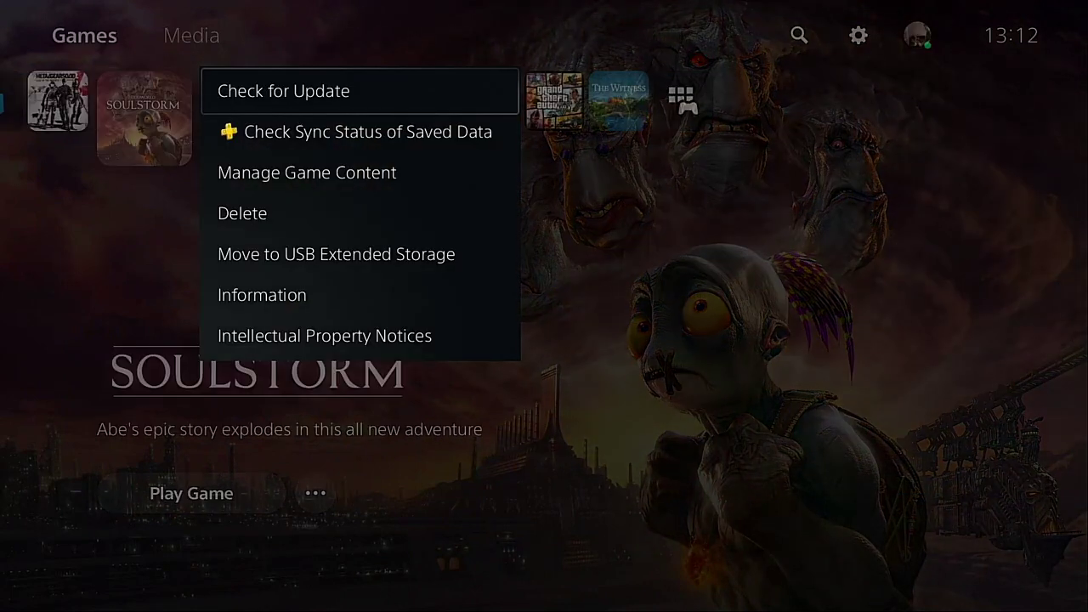
key(Down)
key(Down)
key(Down)
key(Down)
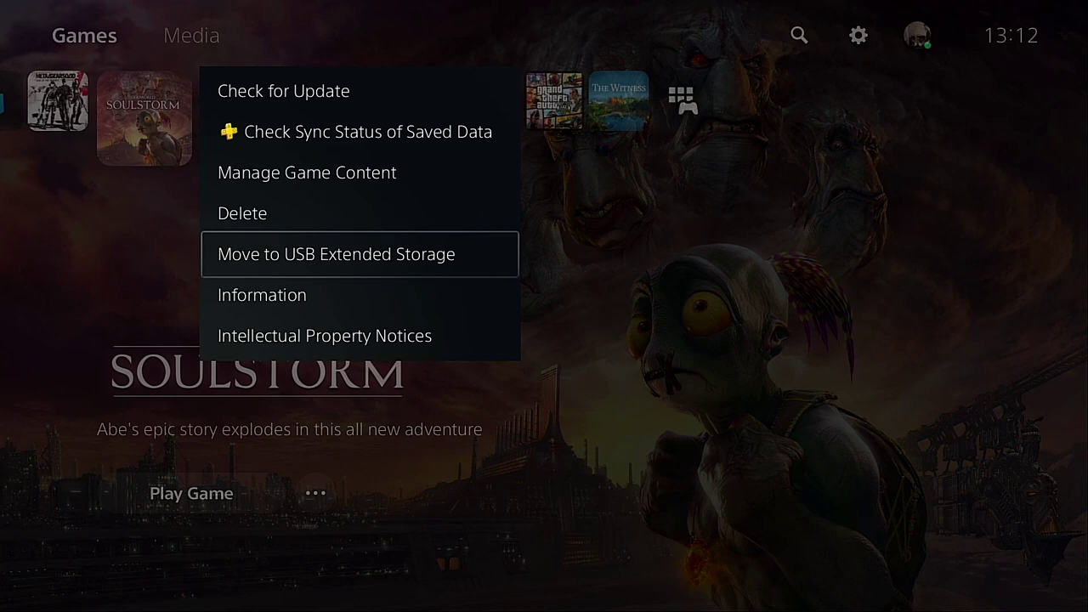
key(Return)
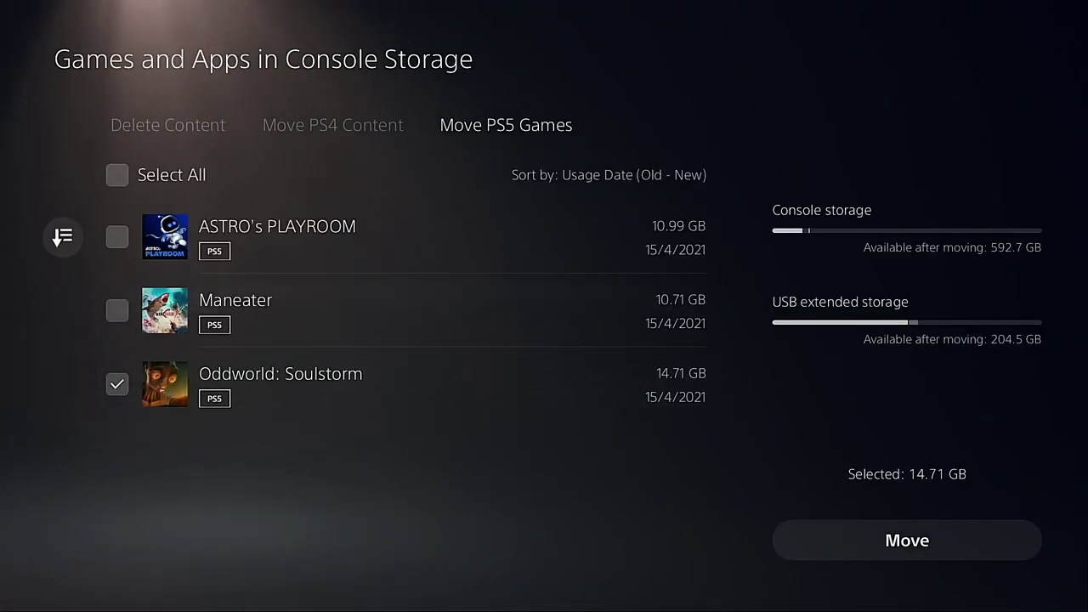
- Examine the PS5 games and PS4 content that can be moved out of console storage
key(Up)
key(Up)
key(Down)
key(Down)
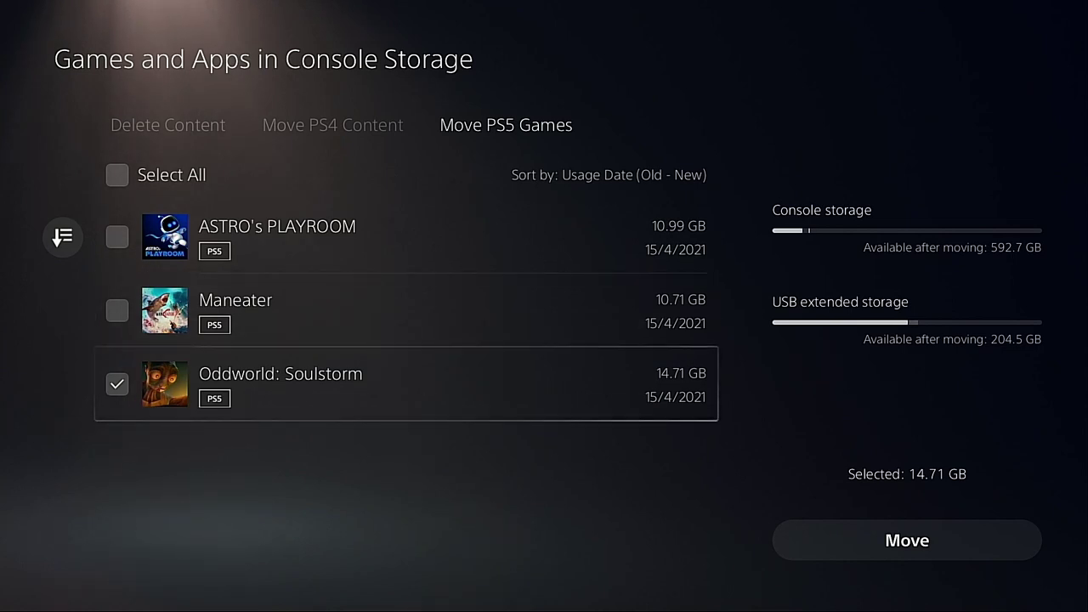
key(Up)
key(Down)
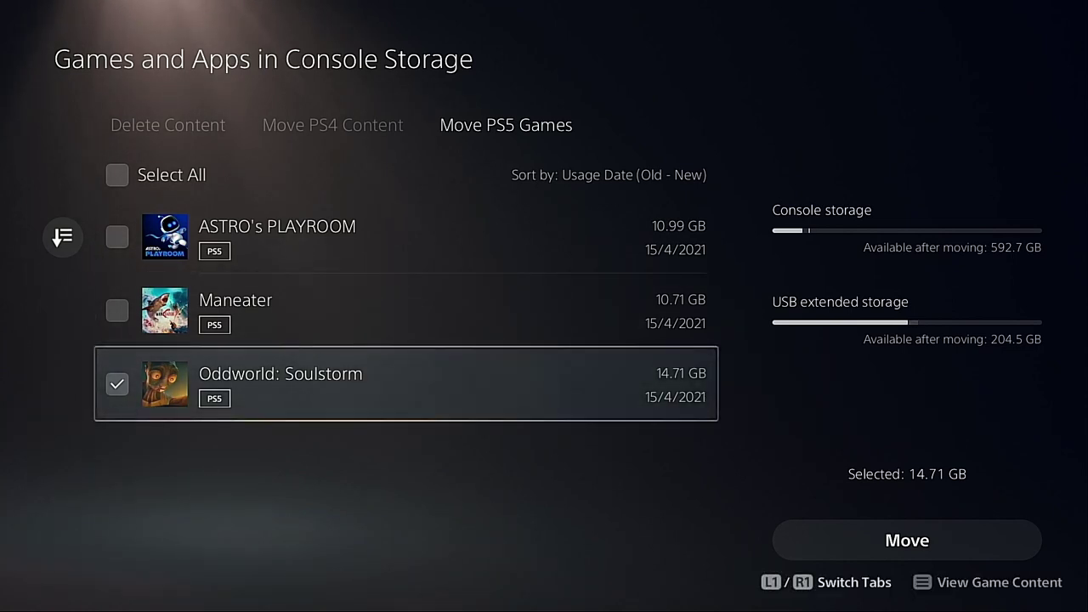
key(Up)
key(Up)
key(Right)
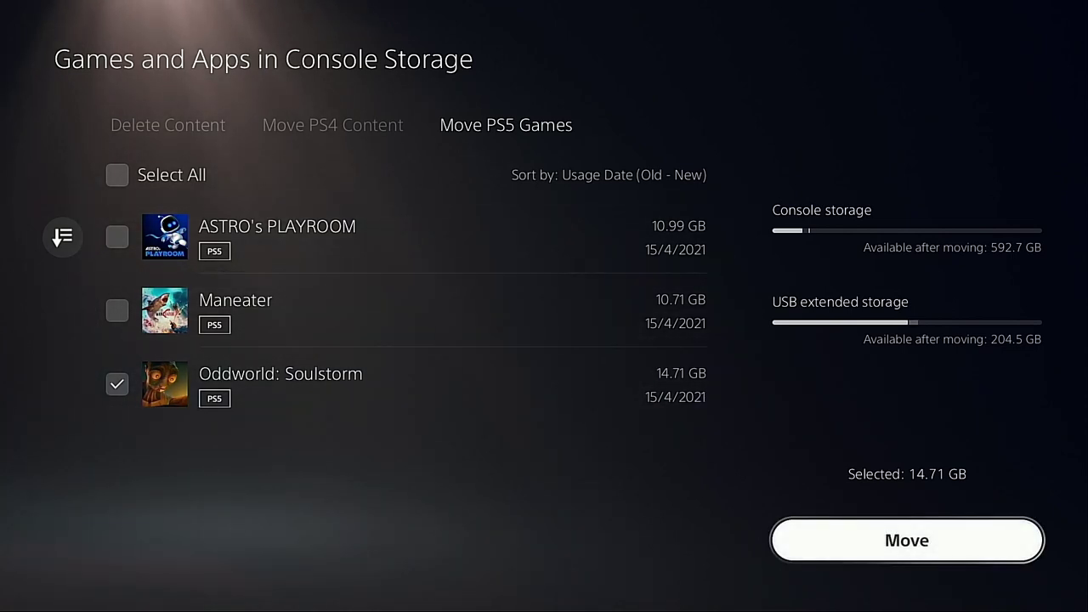
key(Left)
key(Left)
key(Up)
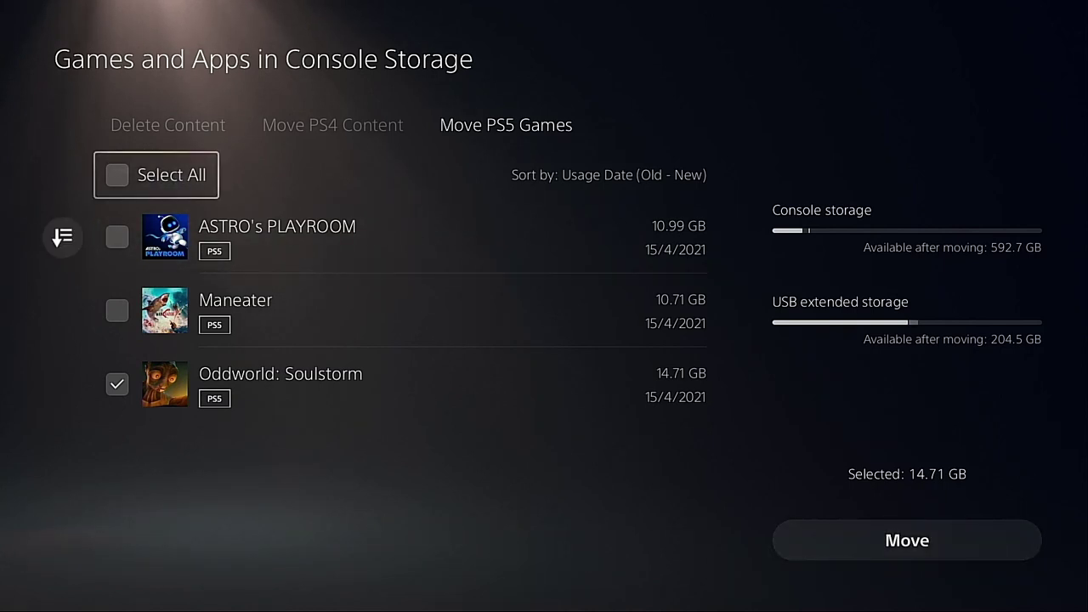
key(Up)
key(Left)
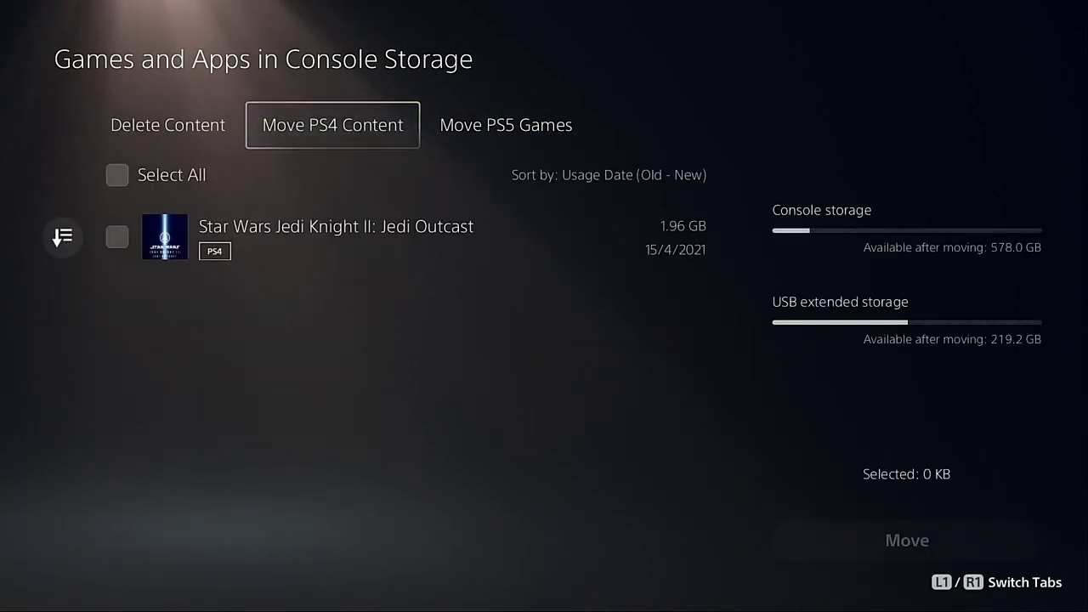
key(Left)
key(Right)
key(Right)
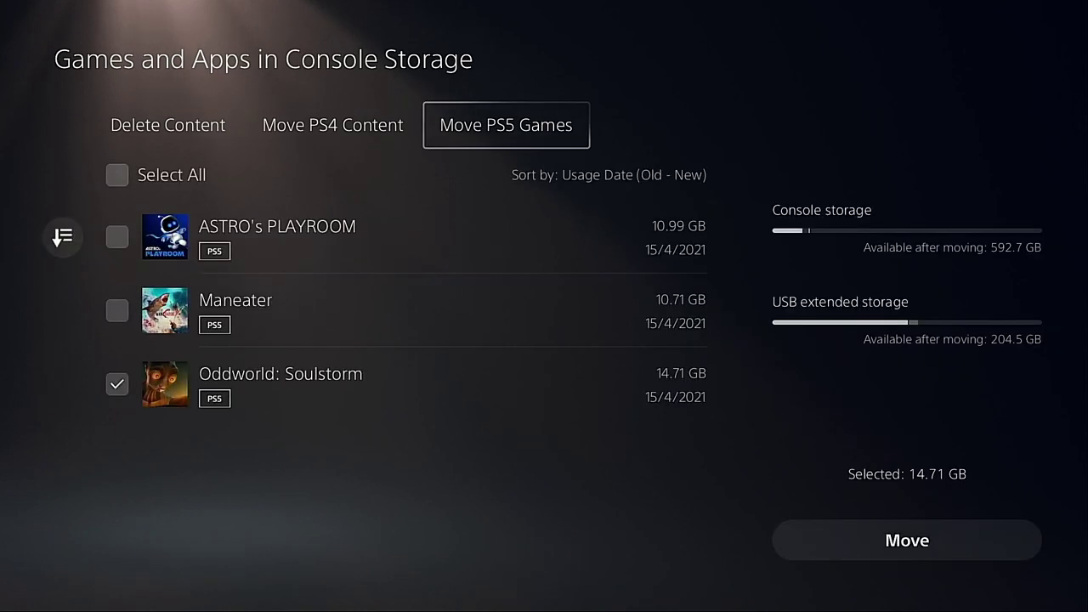
key(Down)
key(Down)
key(Down)
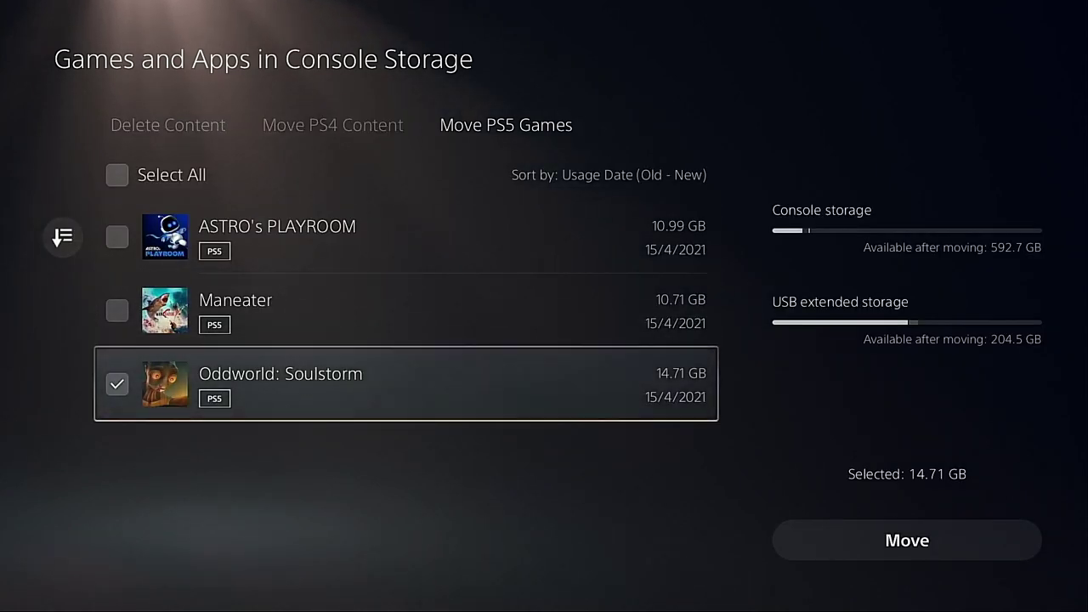
- Move the selected Oddworld: Soulstorm to USB extended storage, confirm the transfer and return to the home screen
key(Right)
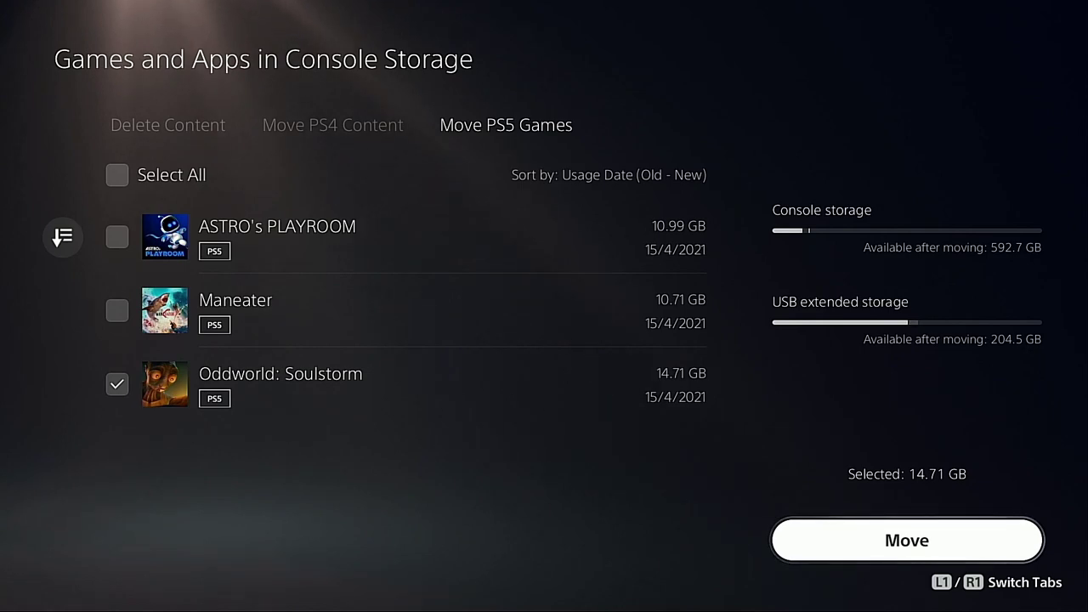
key(Return)
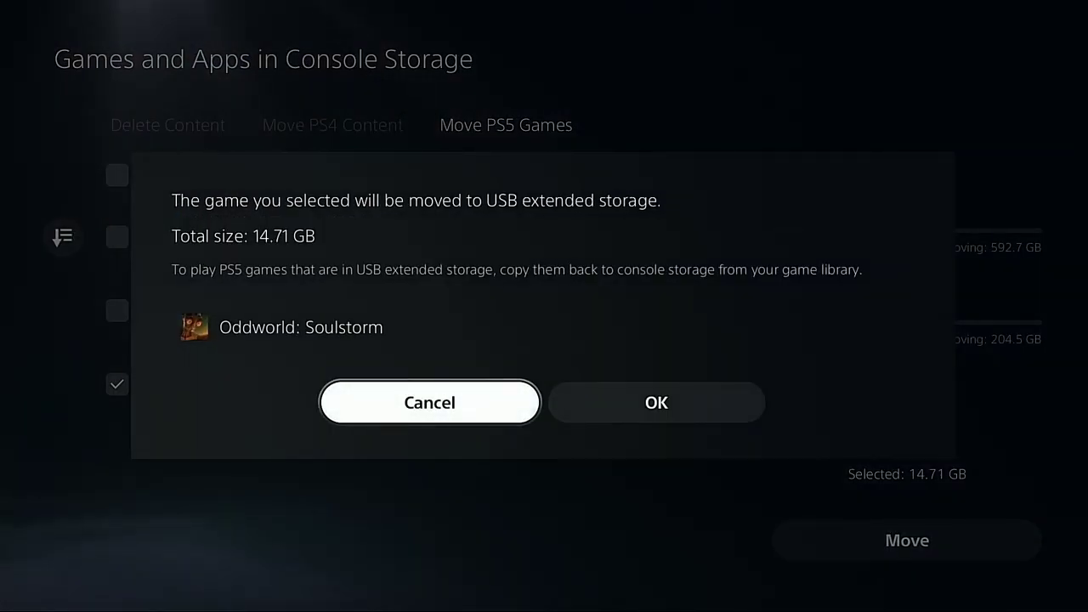
key(Right)
key(Return)
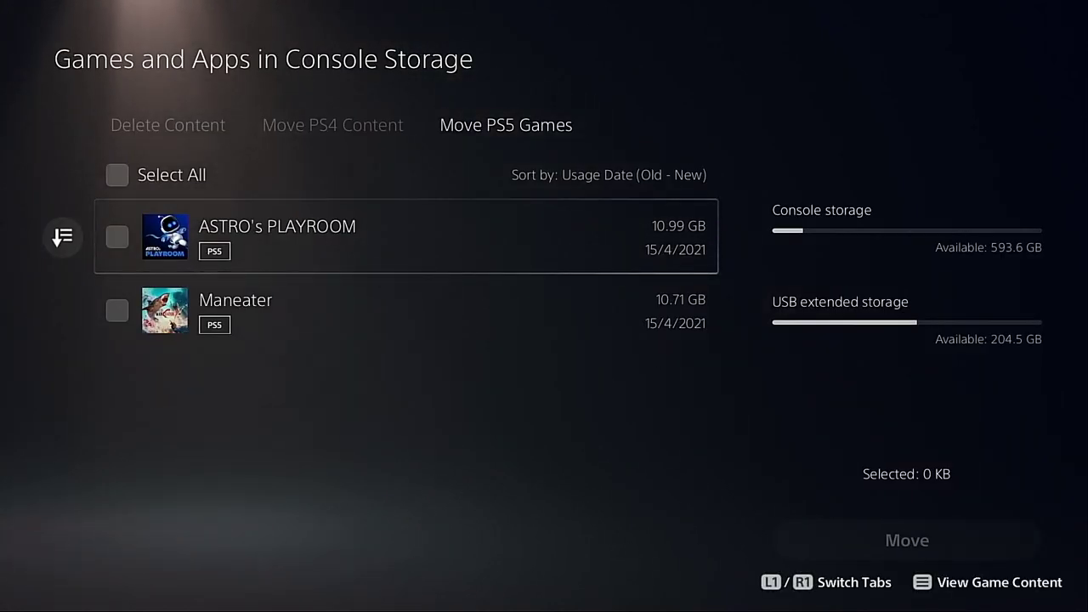
key(Up)
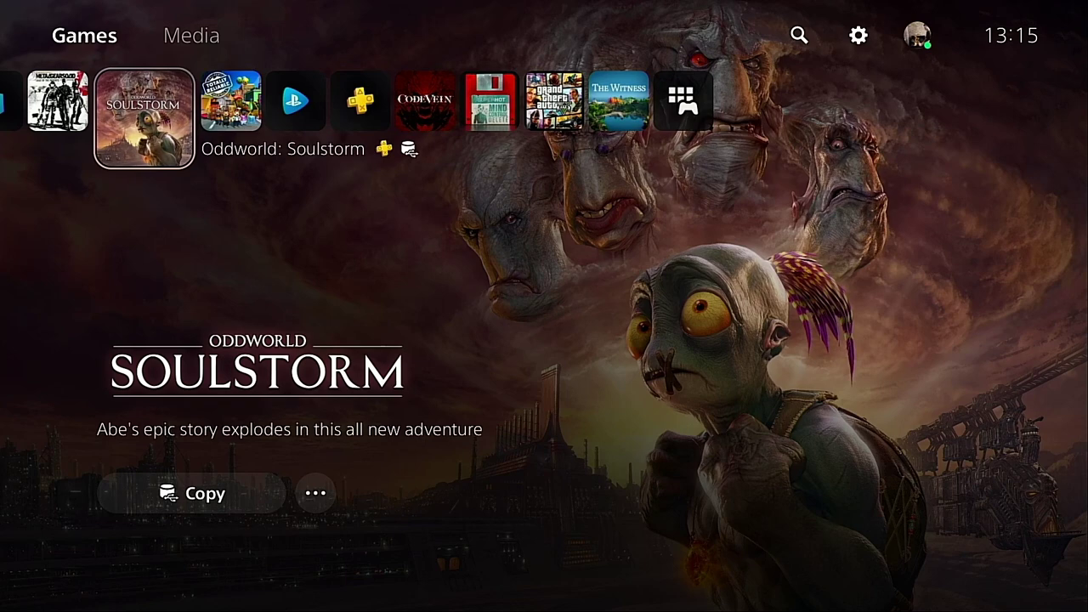
- Check the options of the moved Oddworld: Soulstorm and try to open the game from the home screen
key(Menu)
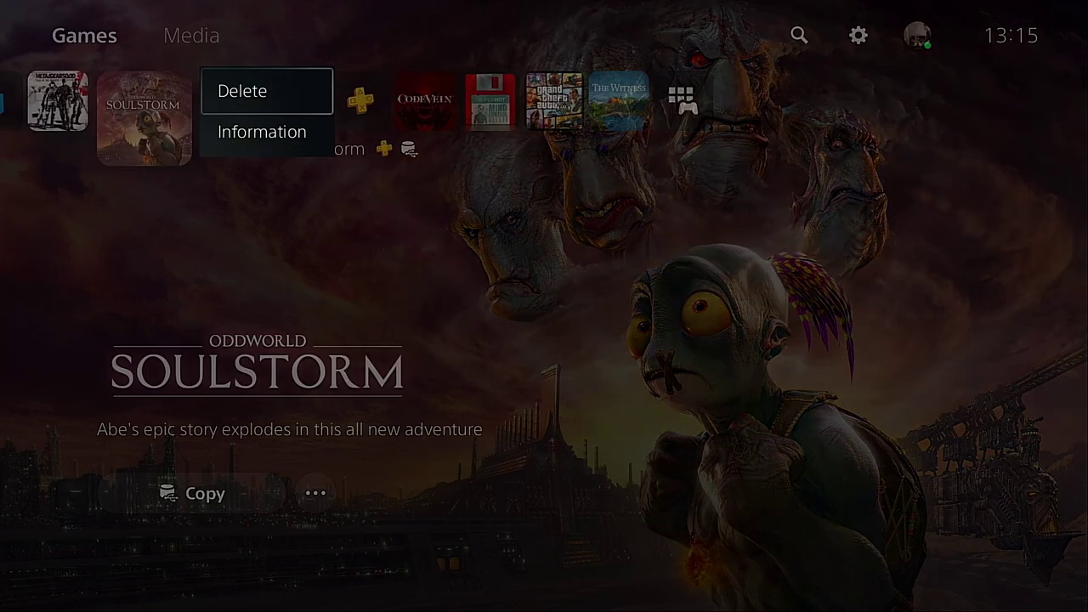
key(Escape)
key(Return)
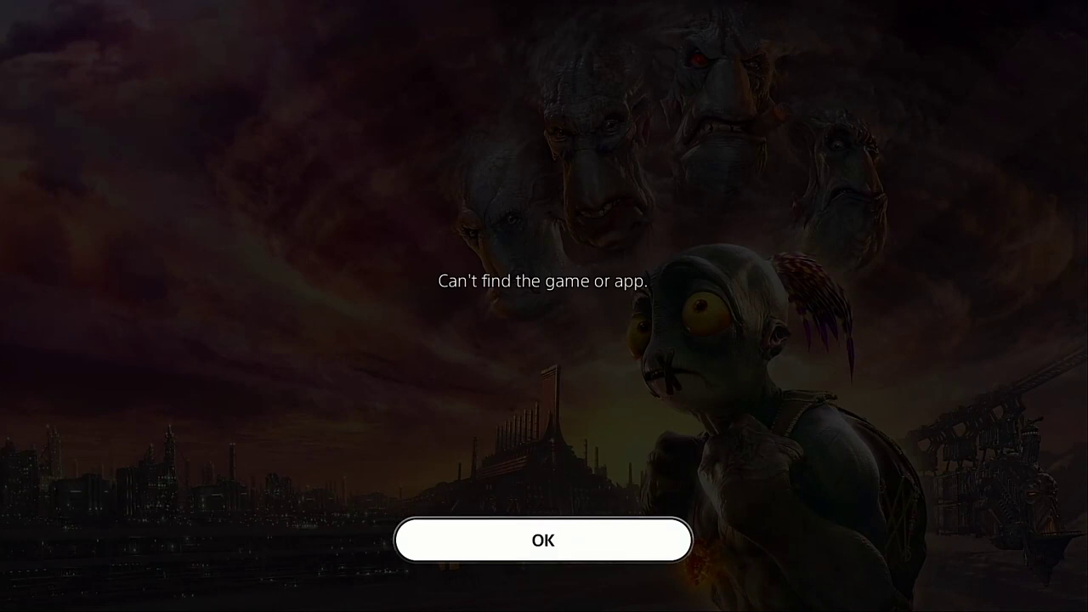
key(Return)
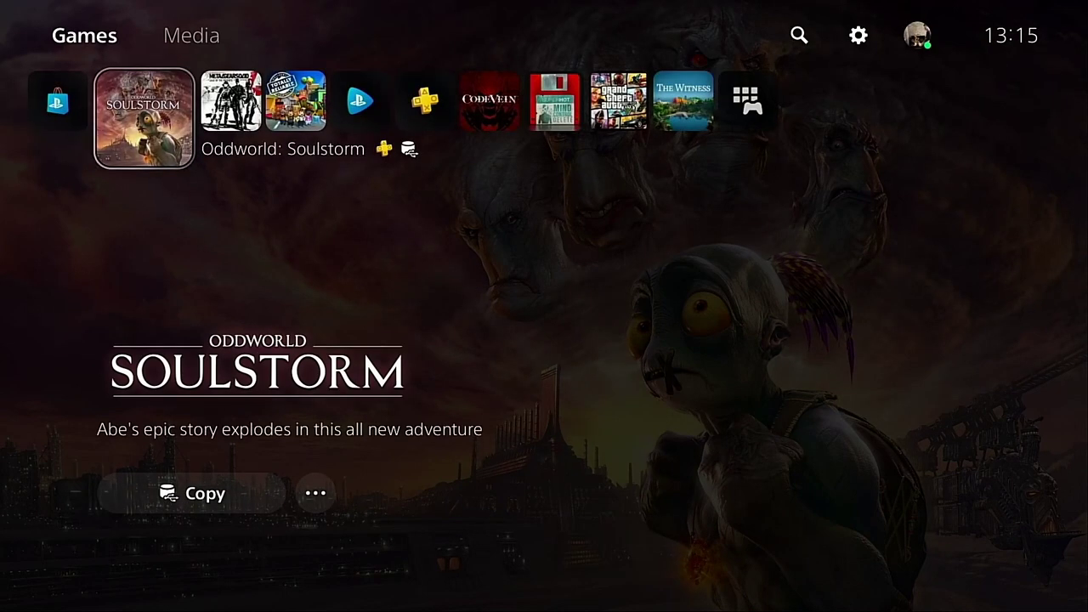
- Open the Storage settings from the home screen to view the Console Storage overview
key(Up)
key(Right)
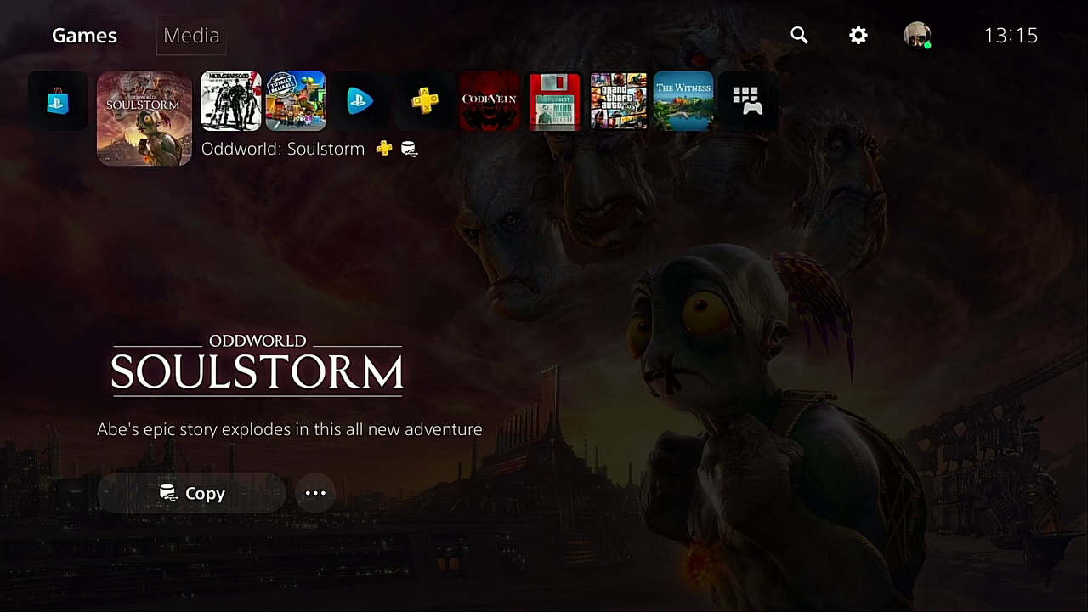
key(Right)
key(Right)
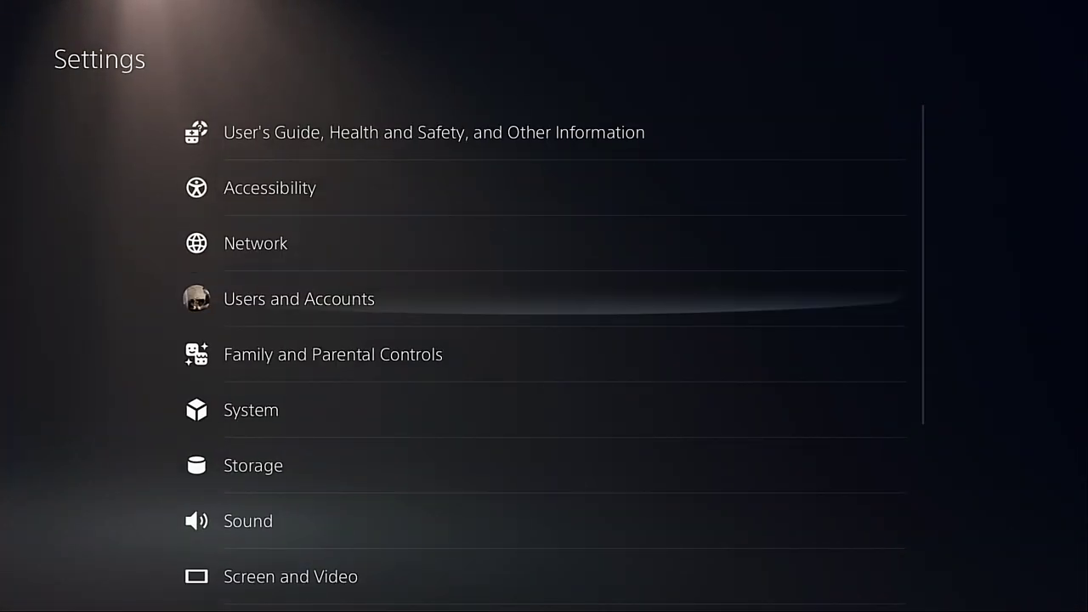
key(Down)
key(Return)
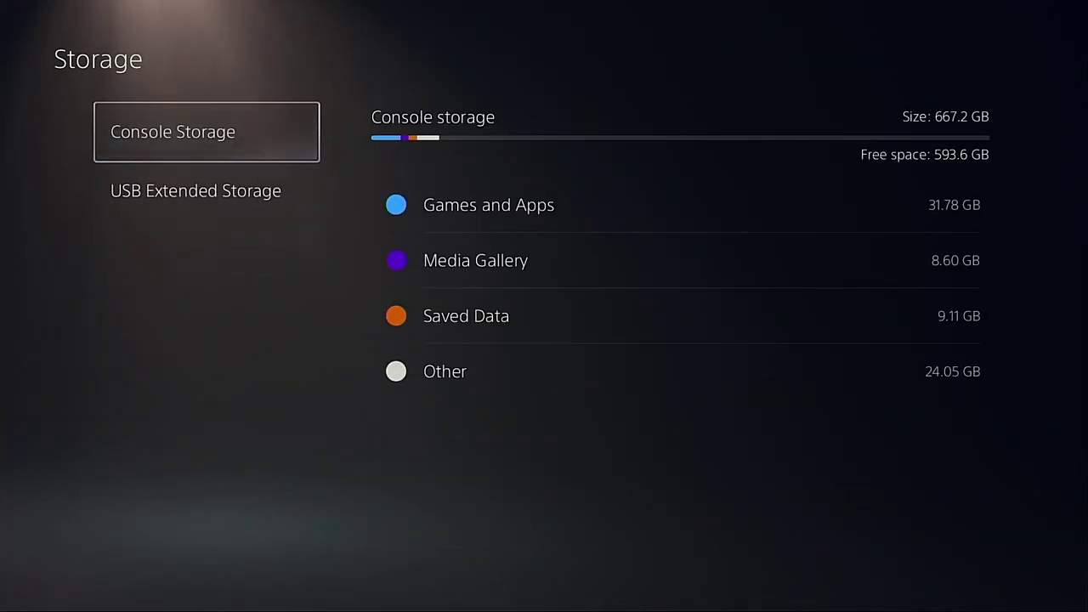
- Open the games and apps in USB Extended Storage and show the PS5 games that can be moved from it
key(Down)
key(Right)
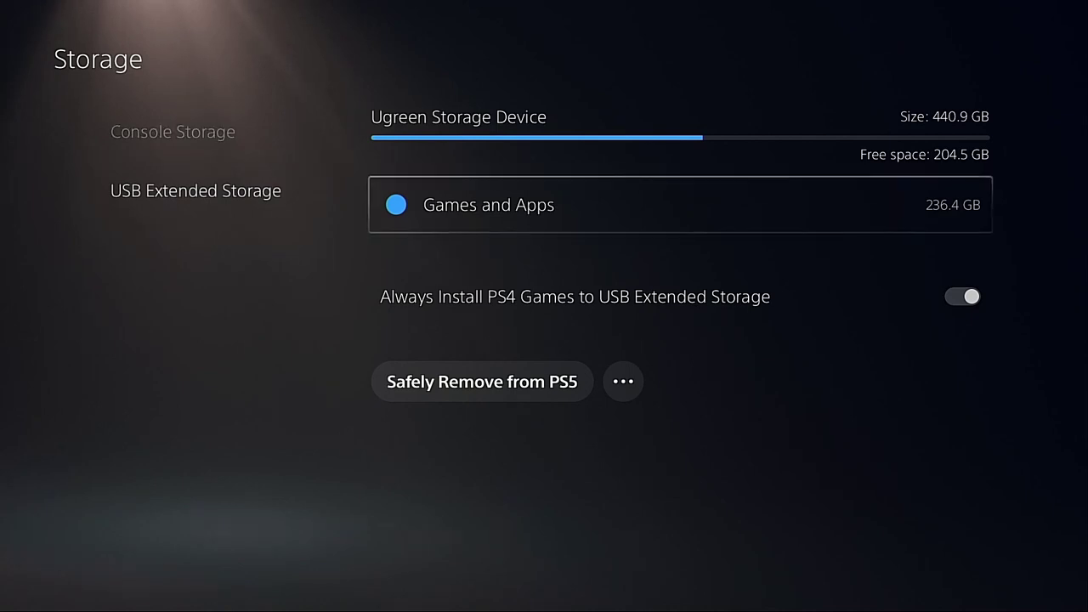
key(Return)
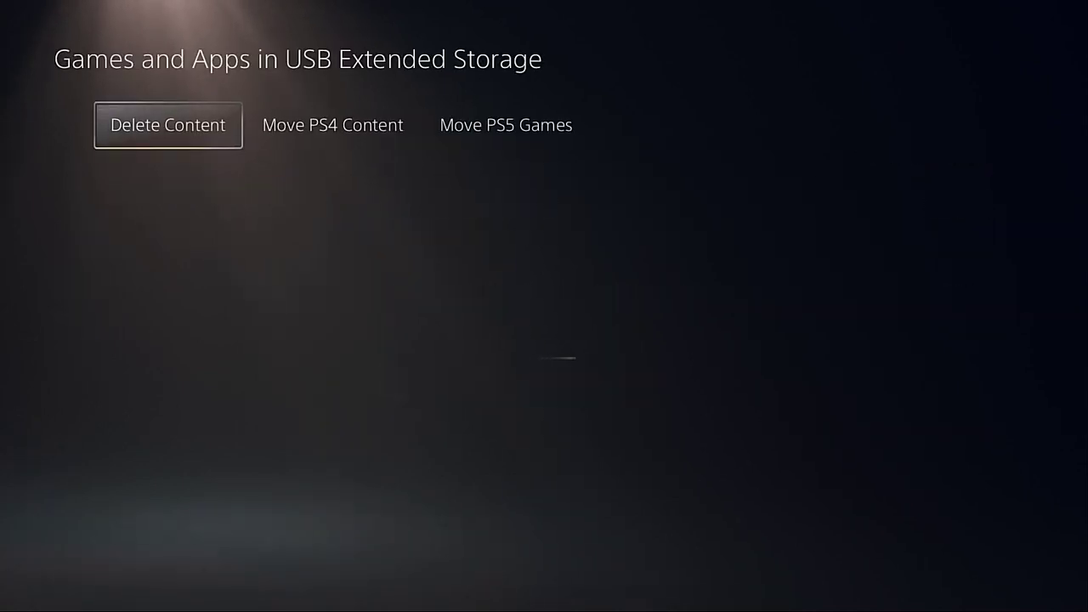
key(Right)
key(Right)
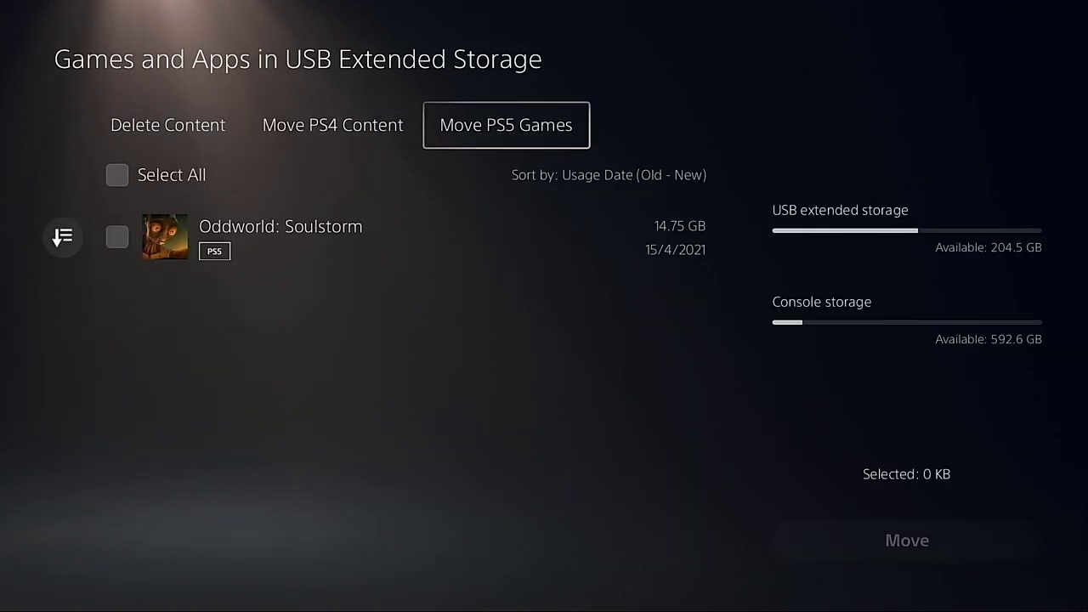
- Select Oddworld: Soulstorm and move it from USB extended storage to console storage, confirming the transfer
key(Down)
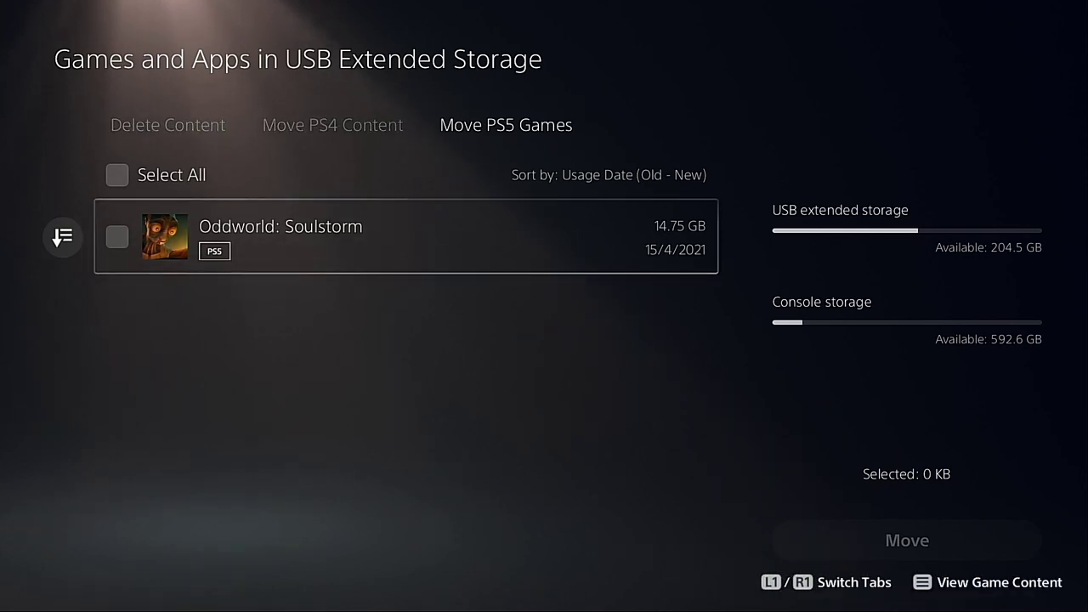
key(Return)
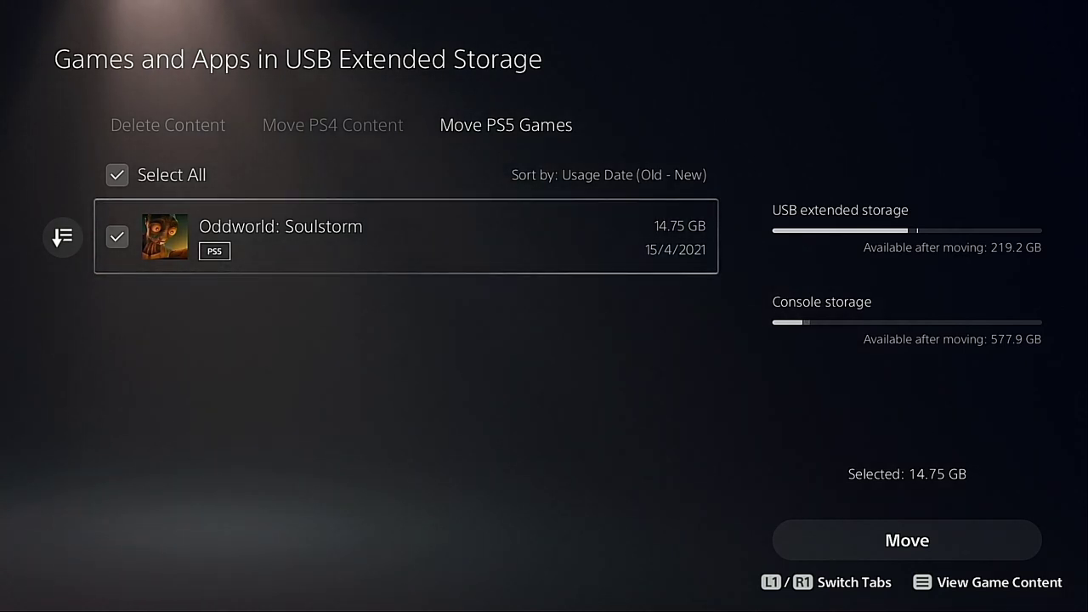
key(Right)
key(Return)
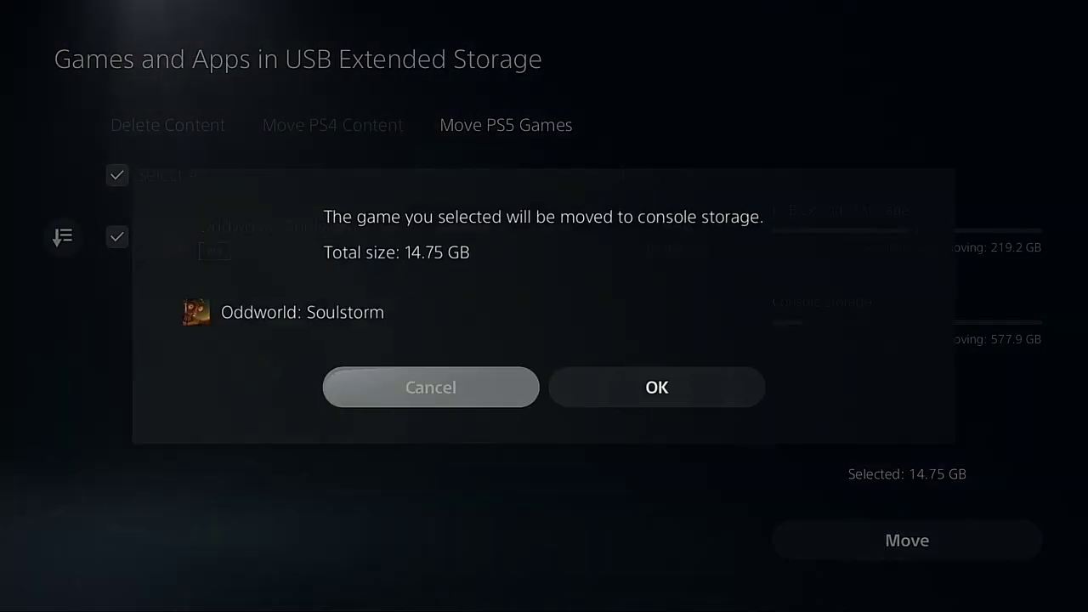
key(Right)
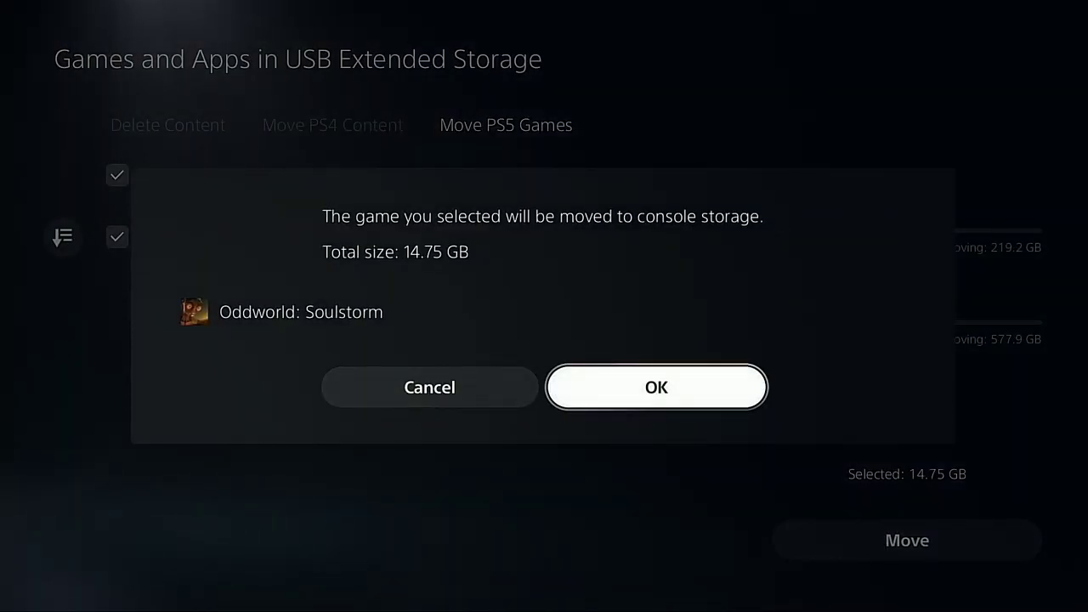
key(Return)
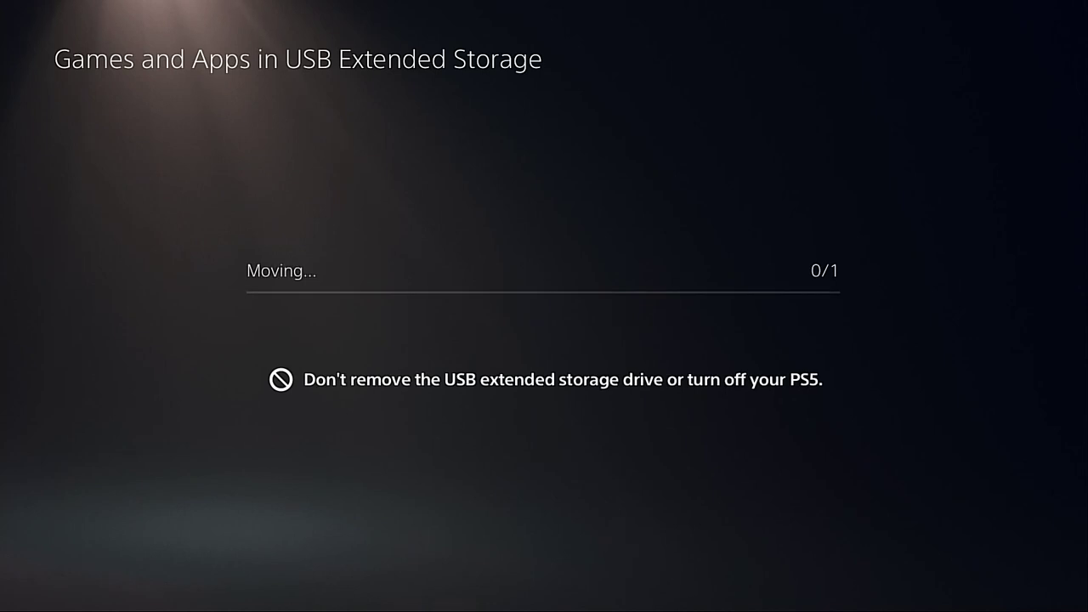